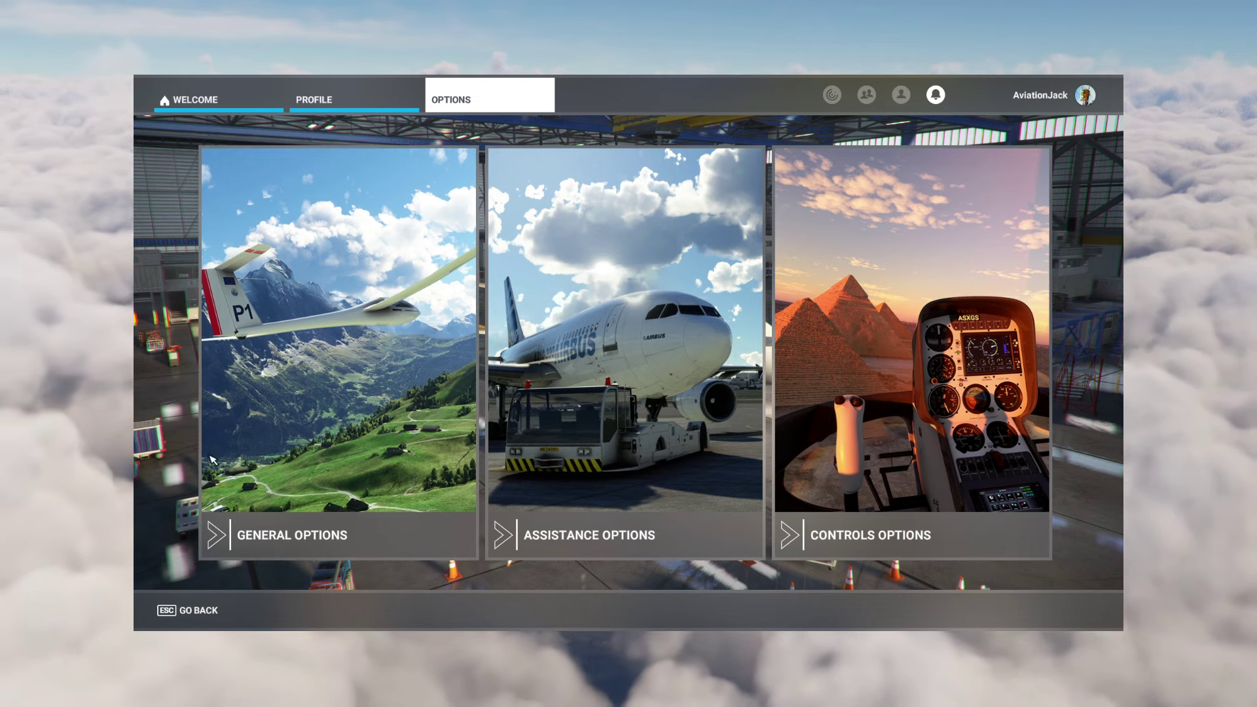
# Open the general options and examine the PC graphics settings from display mode down to glass cockpit refresh rate.
pyautogui.click(352, 469)
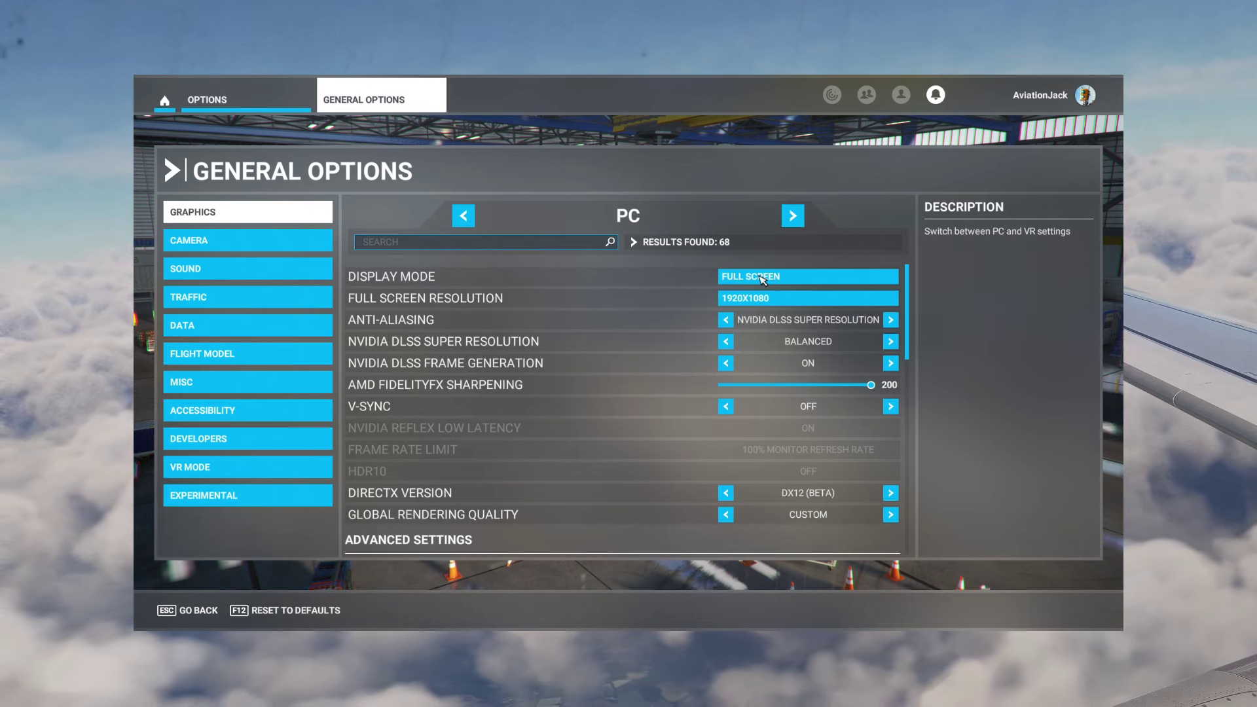
pyautogui.press('Up')
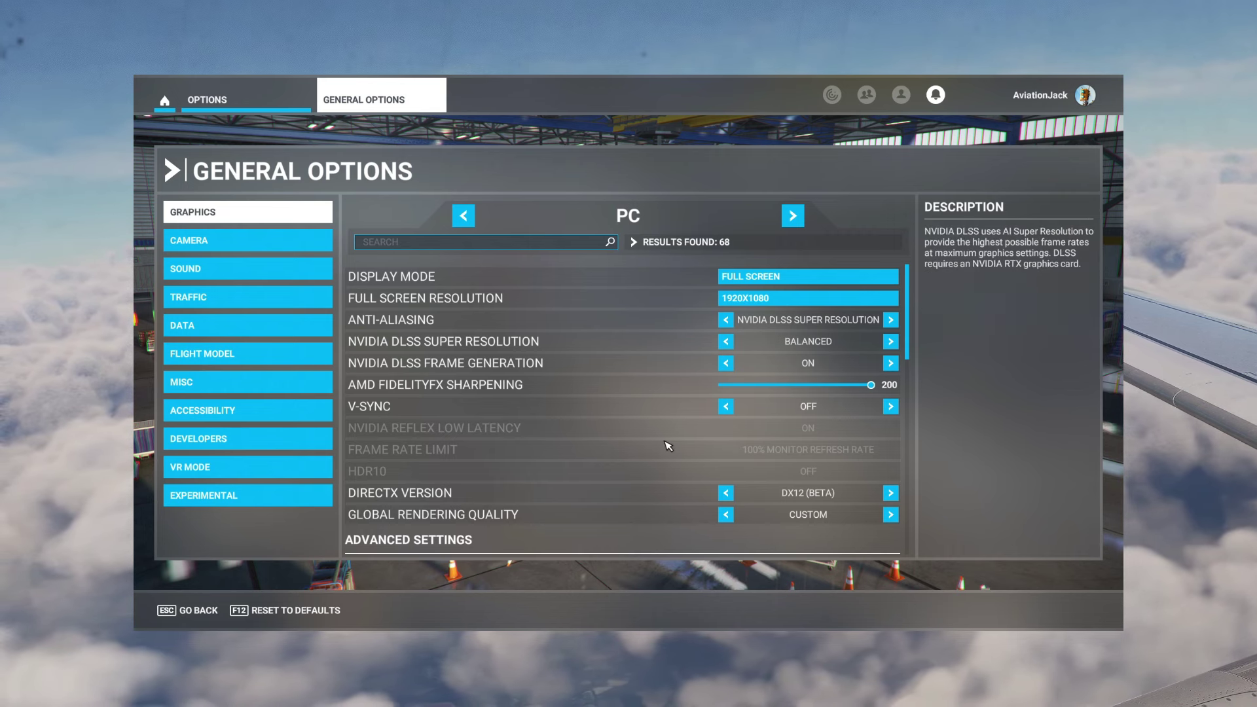
pyautogui.scroll(-3, 664, 445)
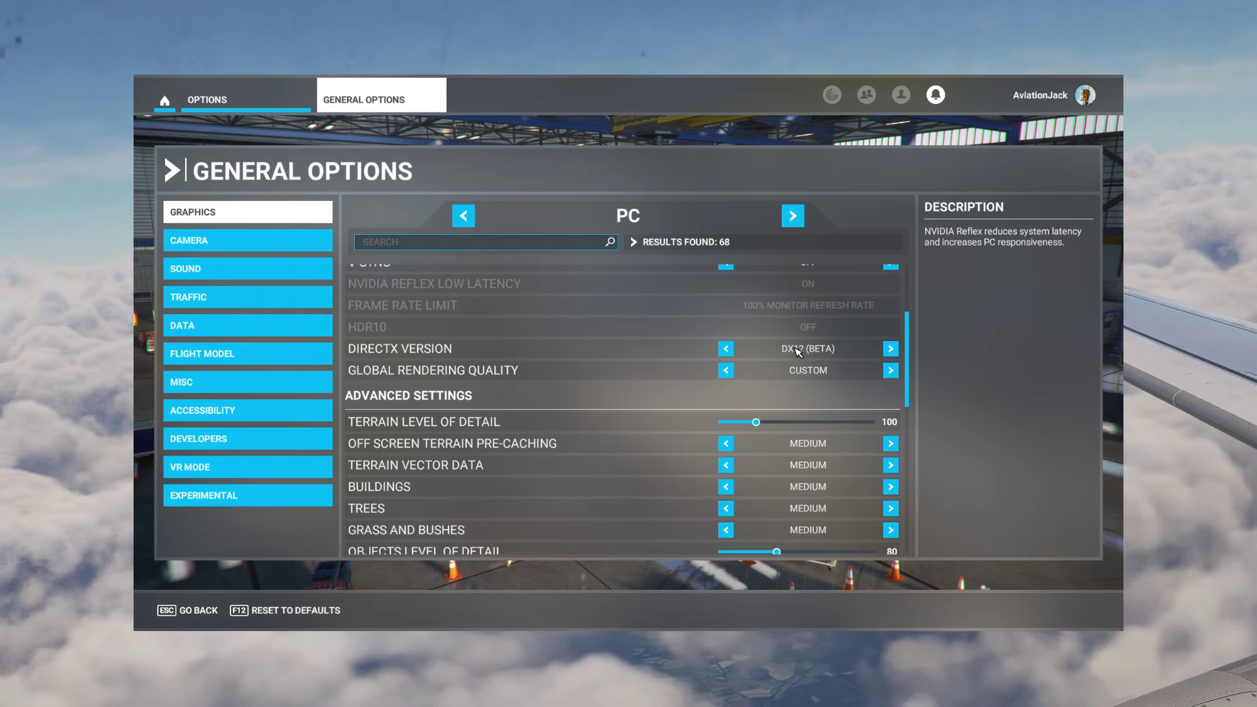
pyautogui.scroll(-1, 798, 352)
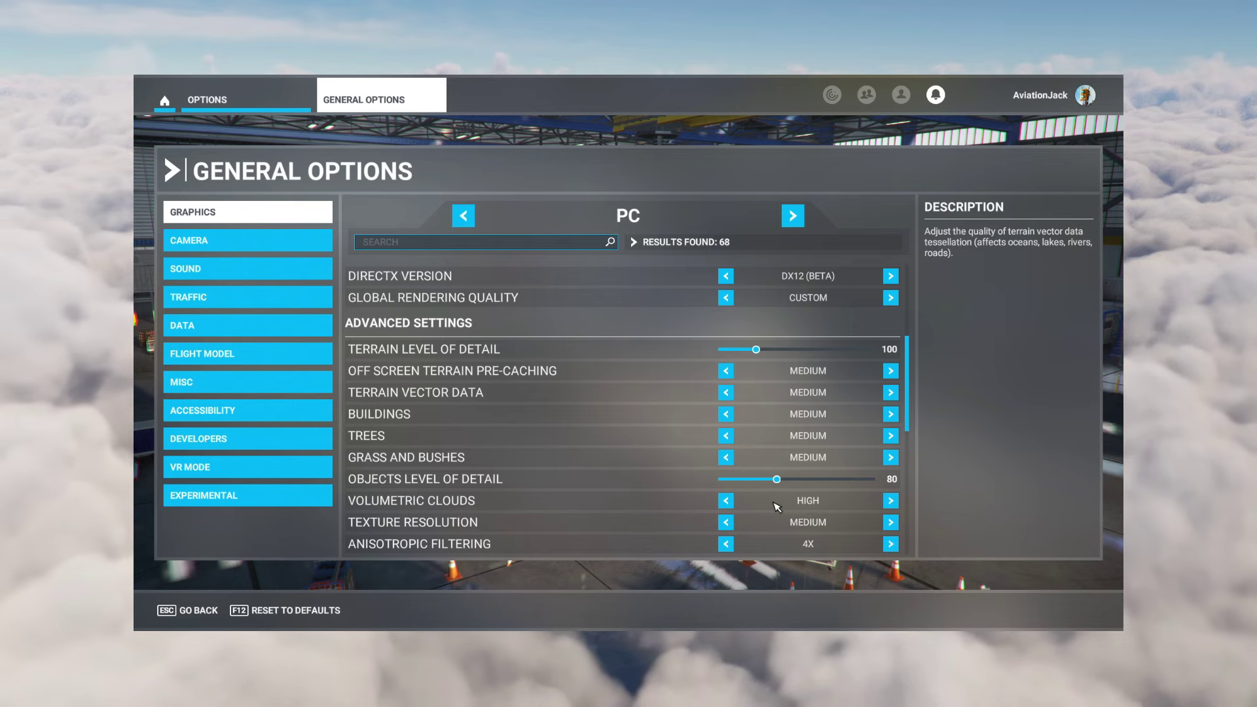
pyautogui.scroll(-5, 769, 514)
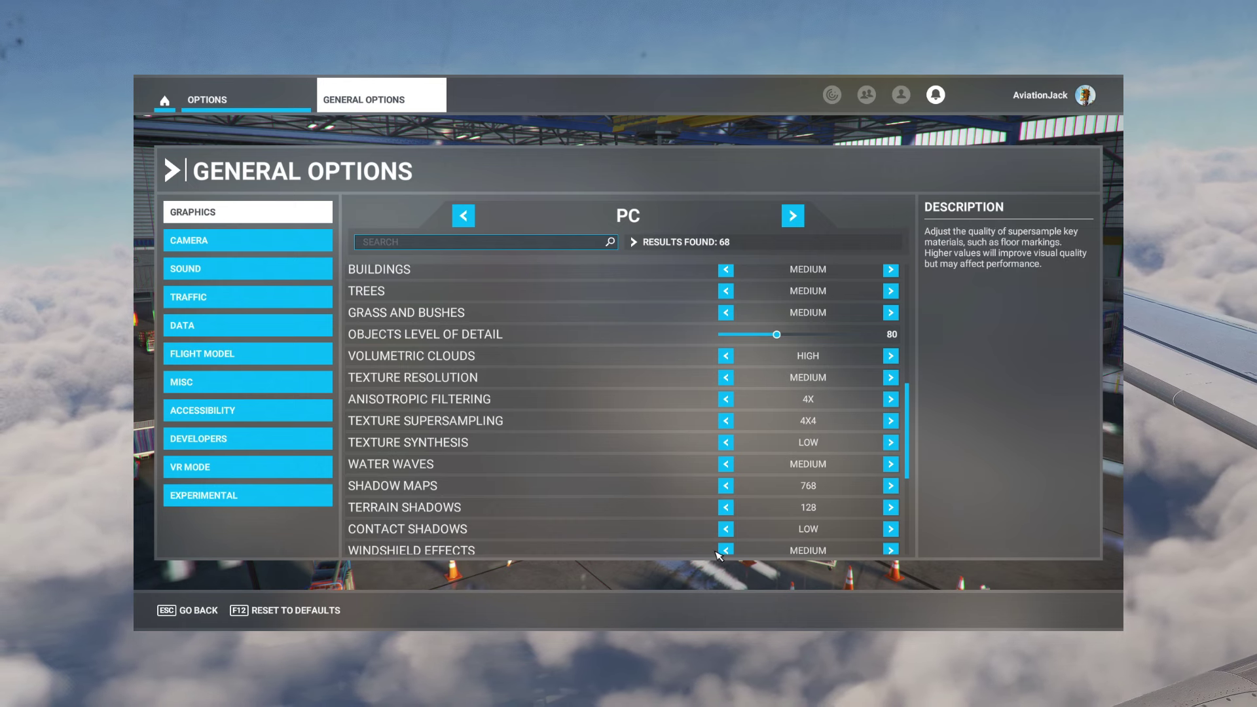
pyautogui.scroll(-2, 717, 510)
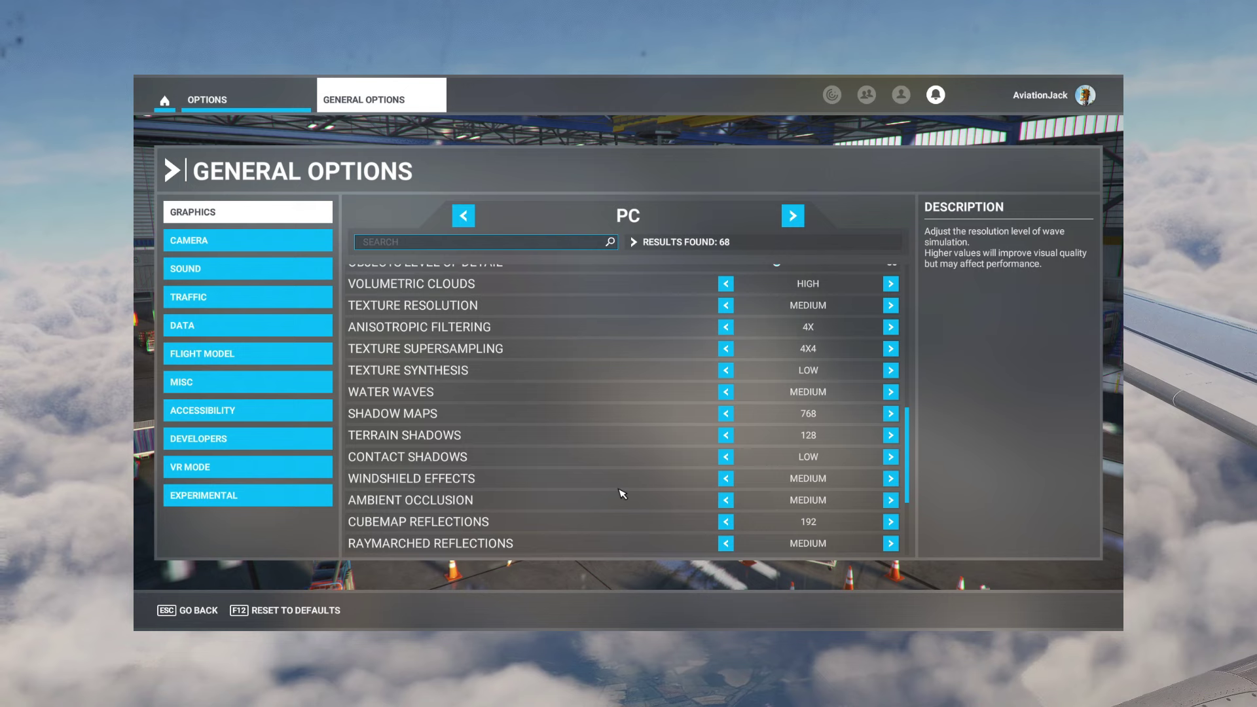
pyautogui.scroll(-1, 621, 494)
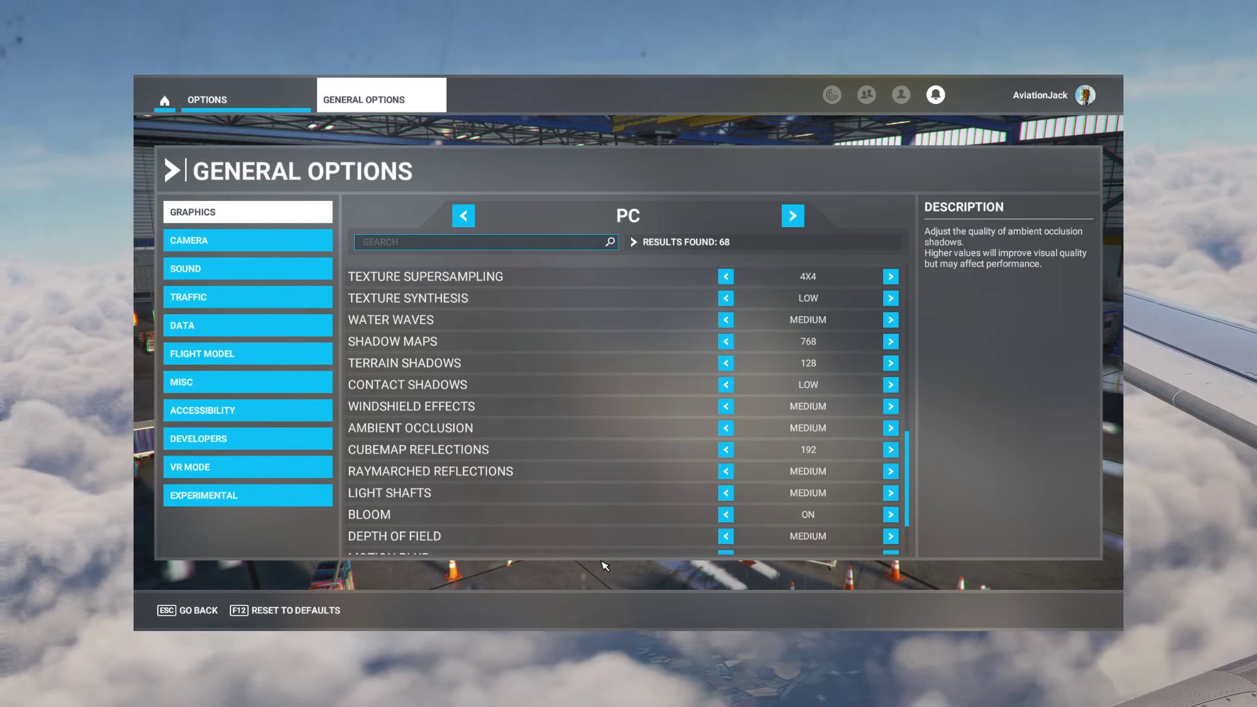
pyautogui.scroll(-2, 581, 498)
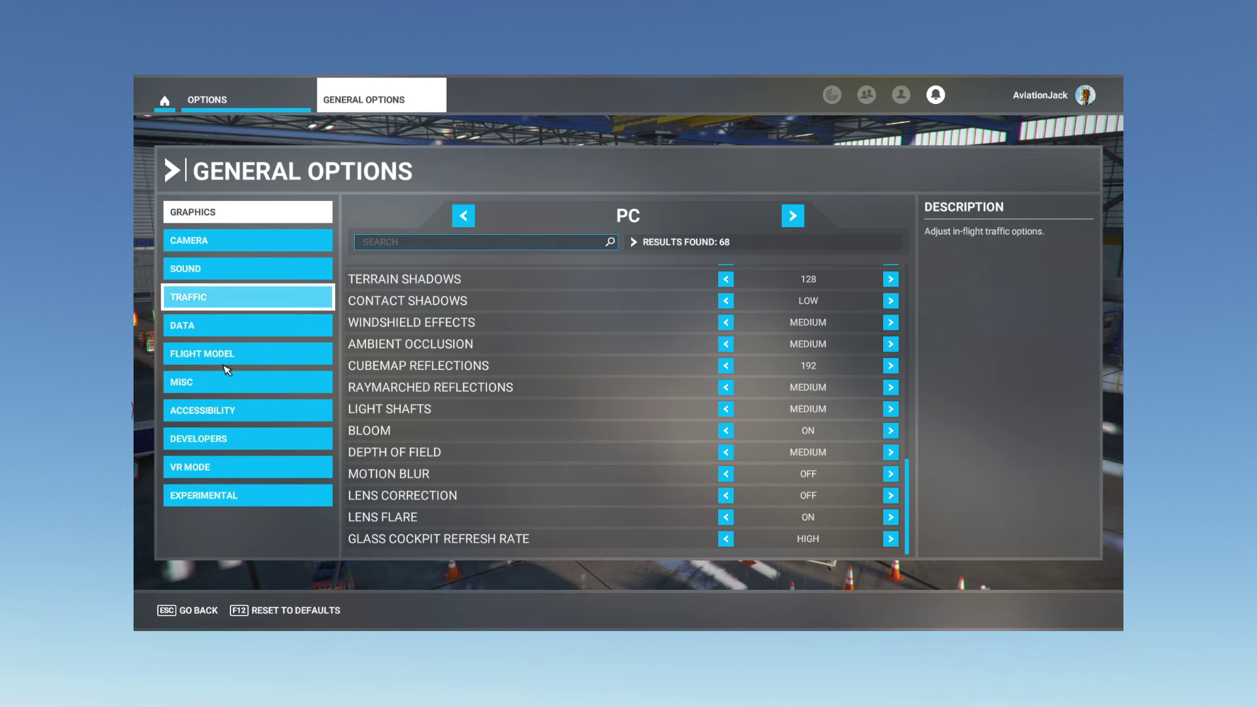
# In the traffic options, set both leisure boats and road vehicles to 20.
pyautogui.press('Return')
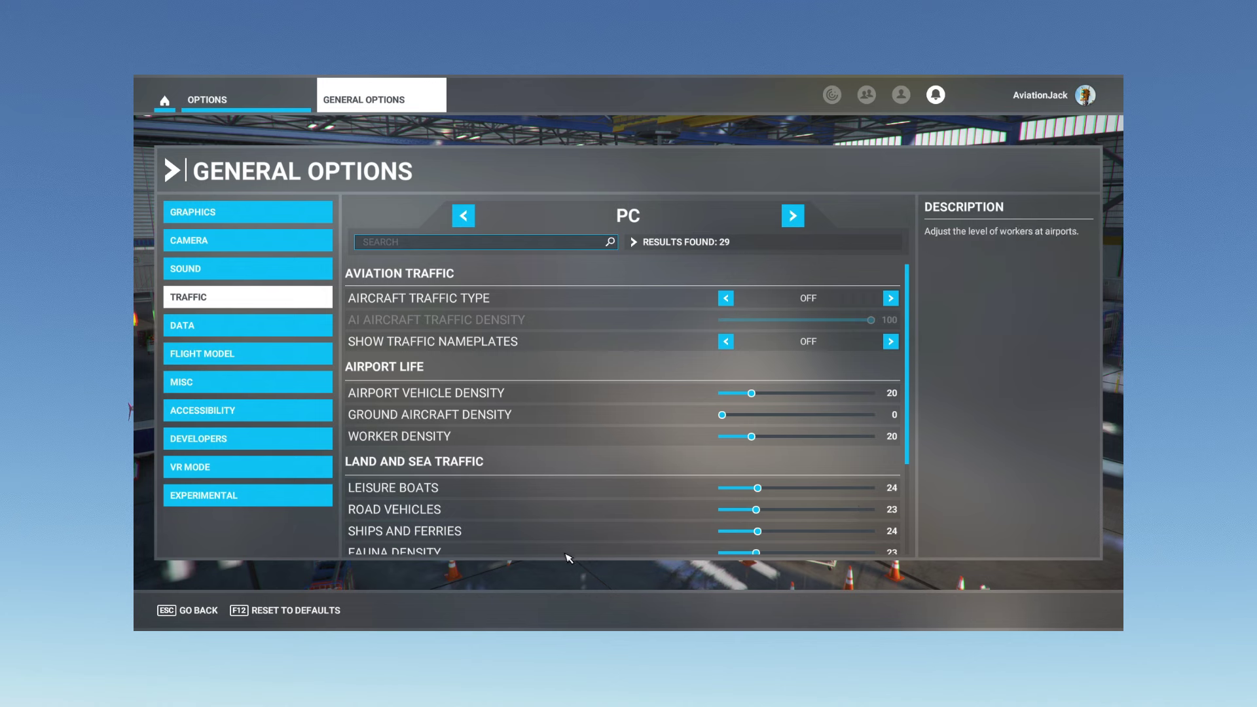
pyautogui.scroll(-2, 568, 558)
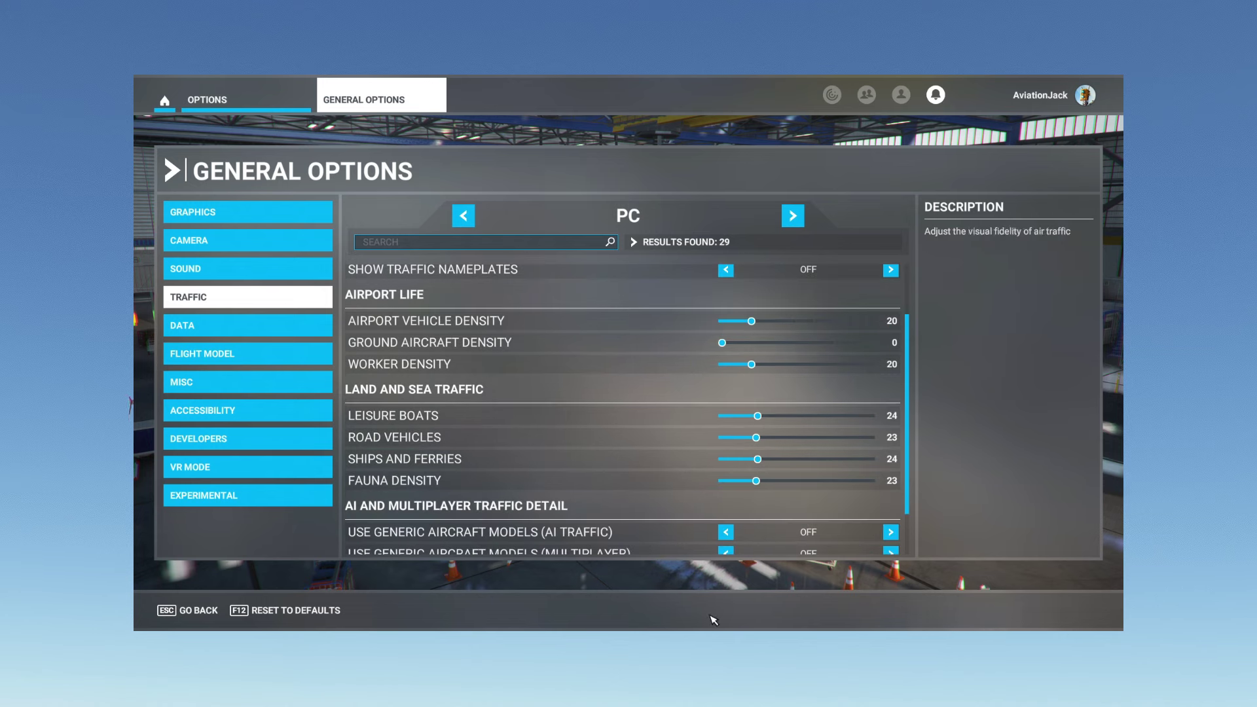
pyautogui.press('Up')
pyautogui.press('Left')
pyautogui.press('Left')
pyautogui.press('Left')
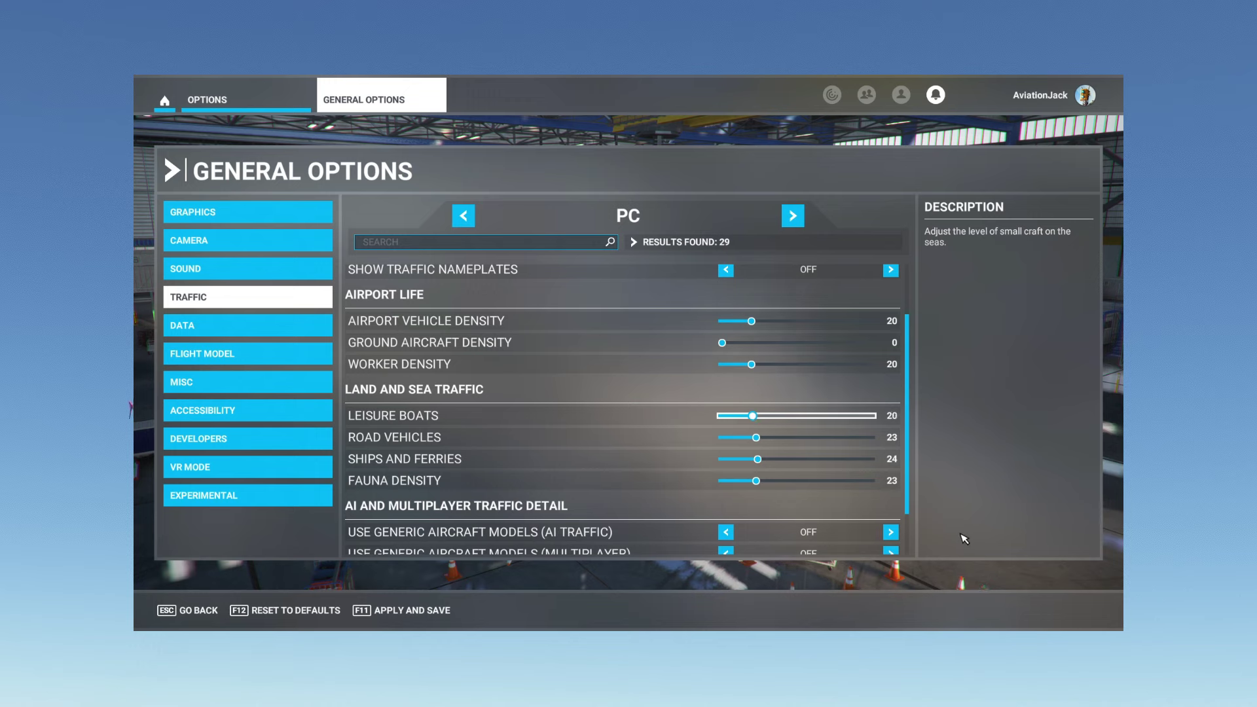
pyautogui.press('Down')
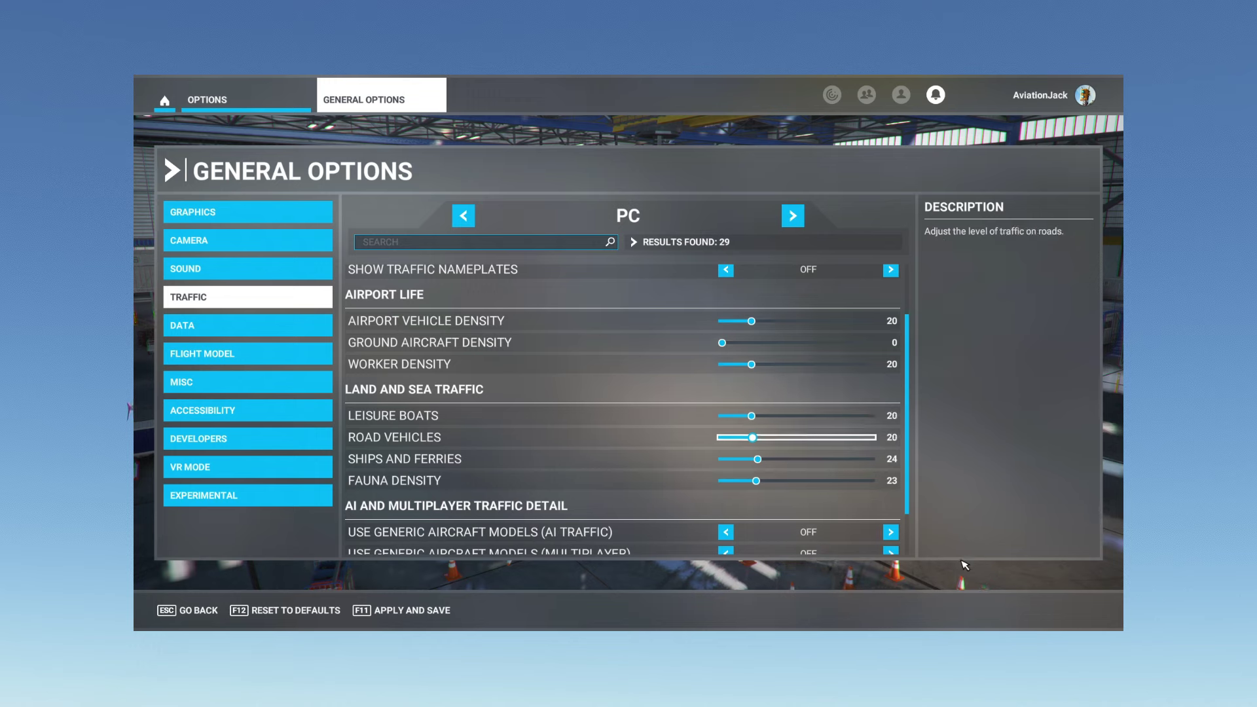
# Set ships and ferries and fauna density to 20 in the land and sea traffic settings.
pyautogui.press('Down')
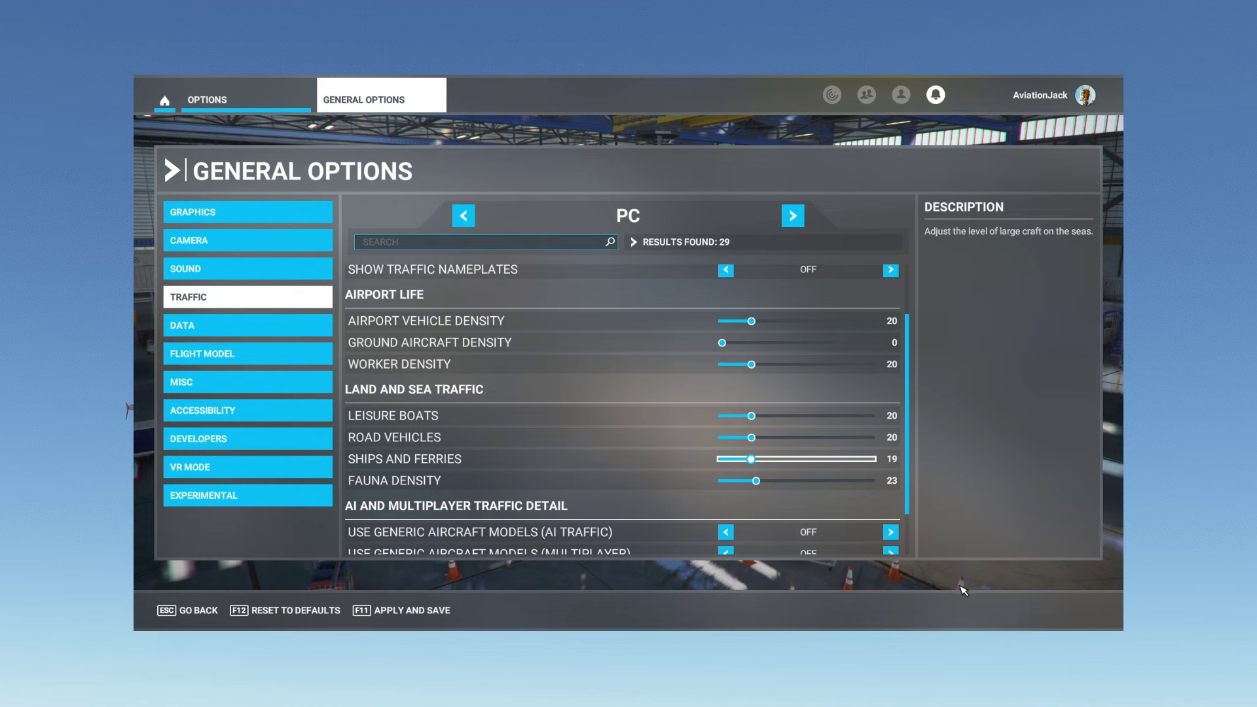
pyautogui.press('Down')
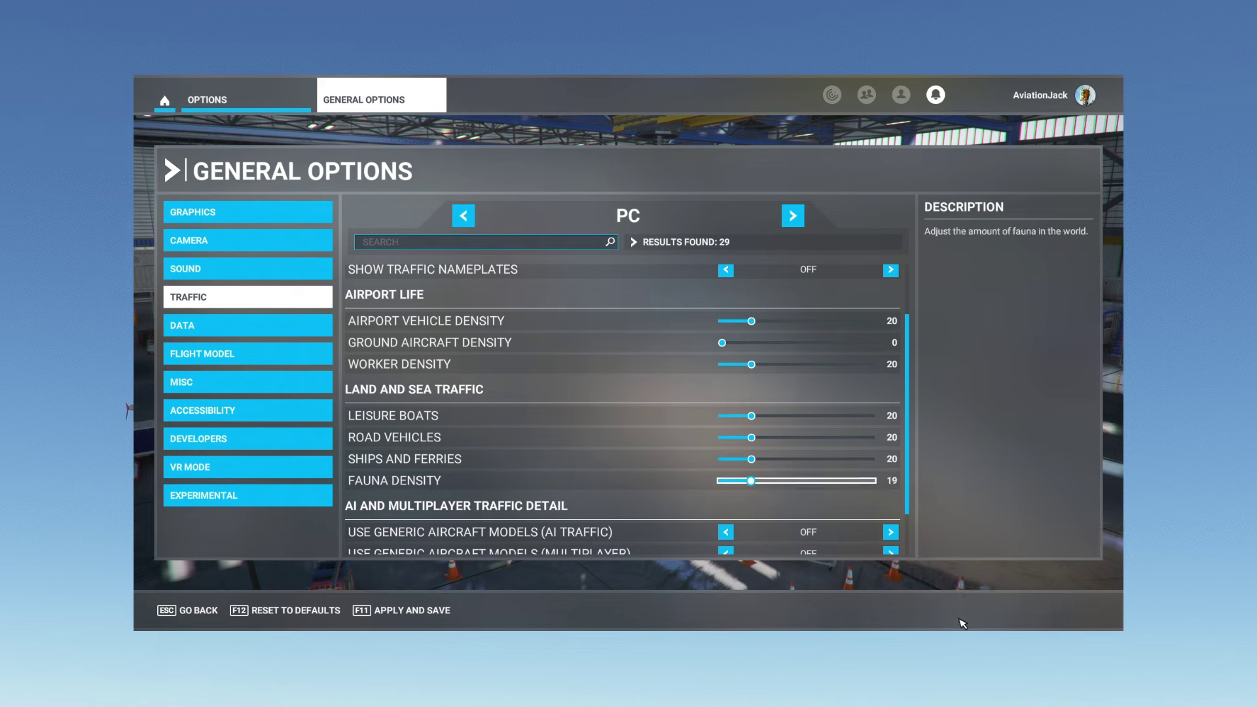
pyautogui.press('Down')
pyautogui.press('Down')
pyautogui.press('Down')
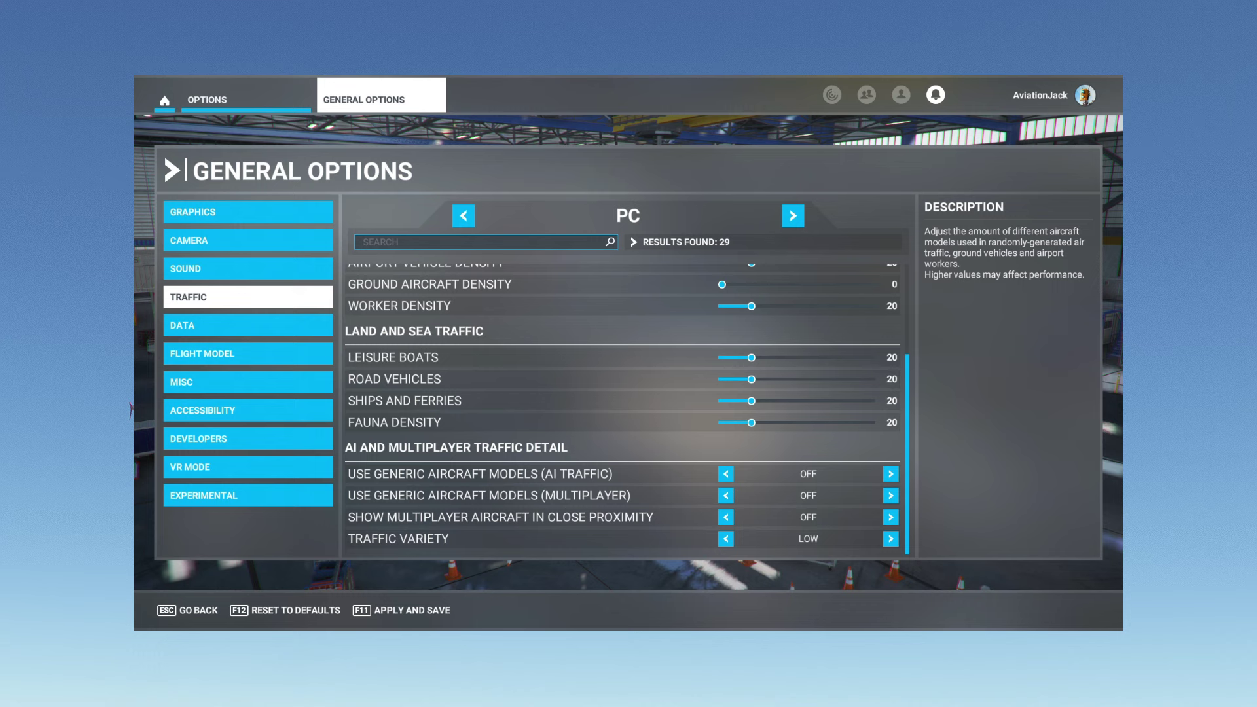
# Examine the data connection, bandwidth and rolling cache settings, plus the accessibility and experimental options.
pyautogui.click(249, 325)
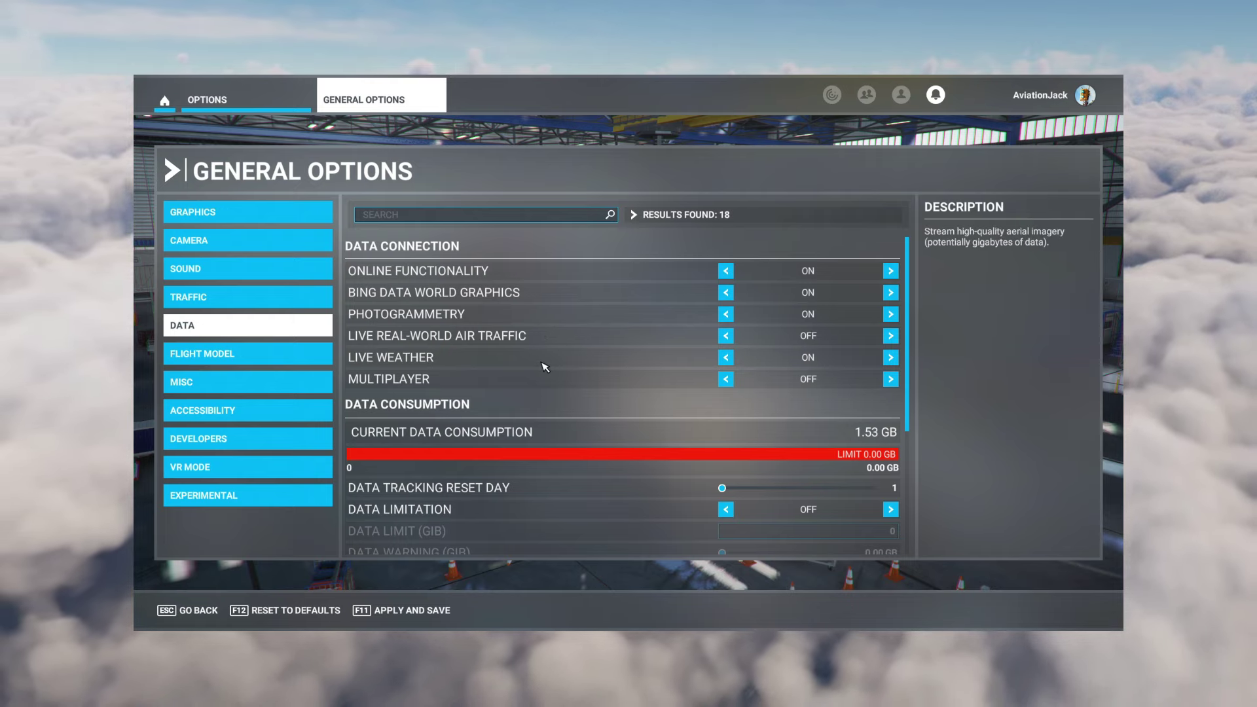
pyautogui.scroll(-3, 550, 393)
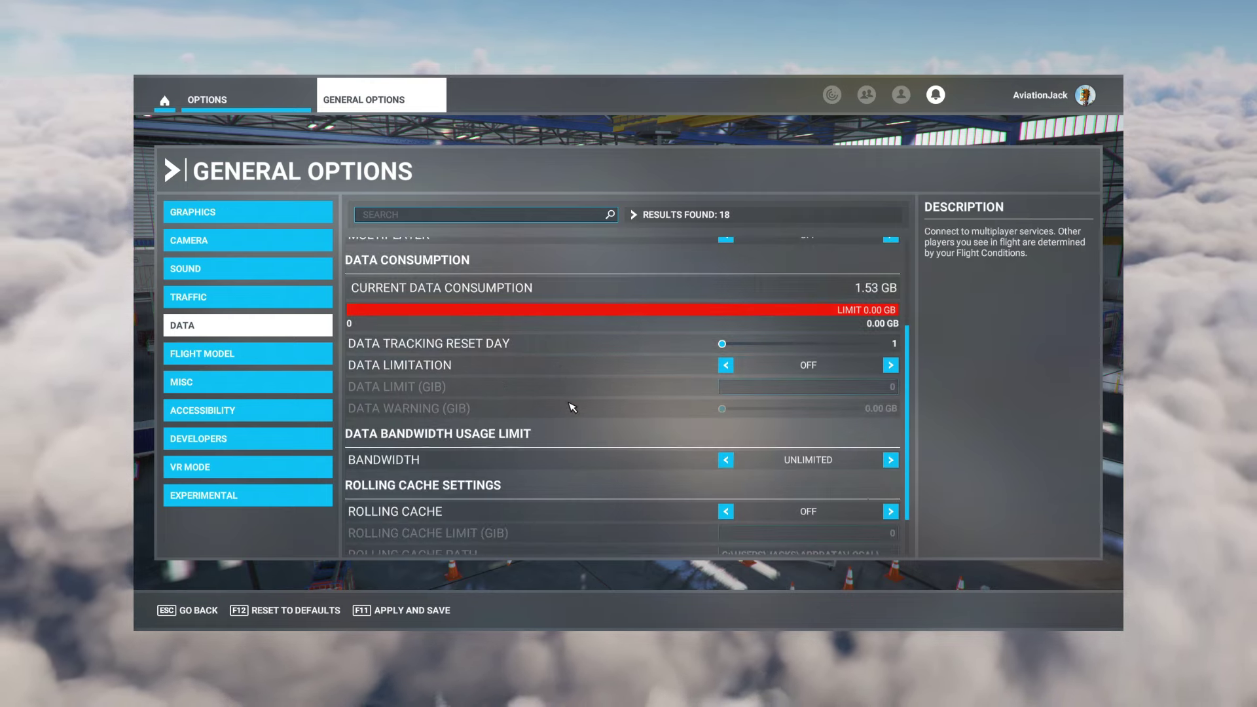
pyautogui.scroll(-1, 578, 470)
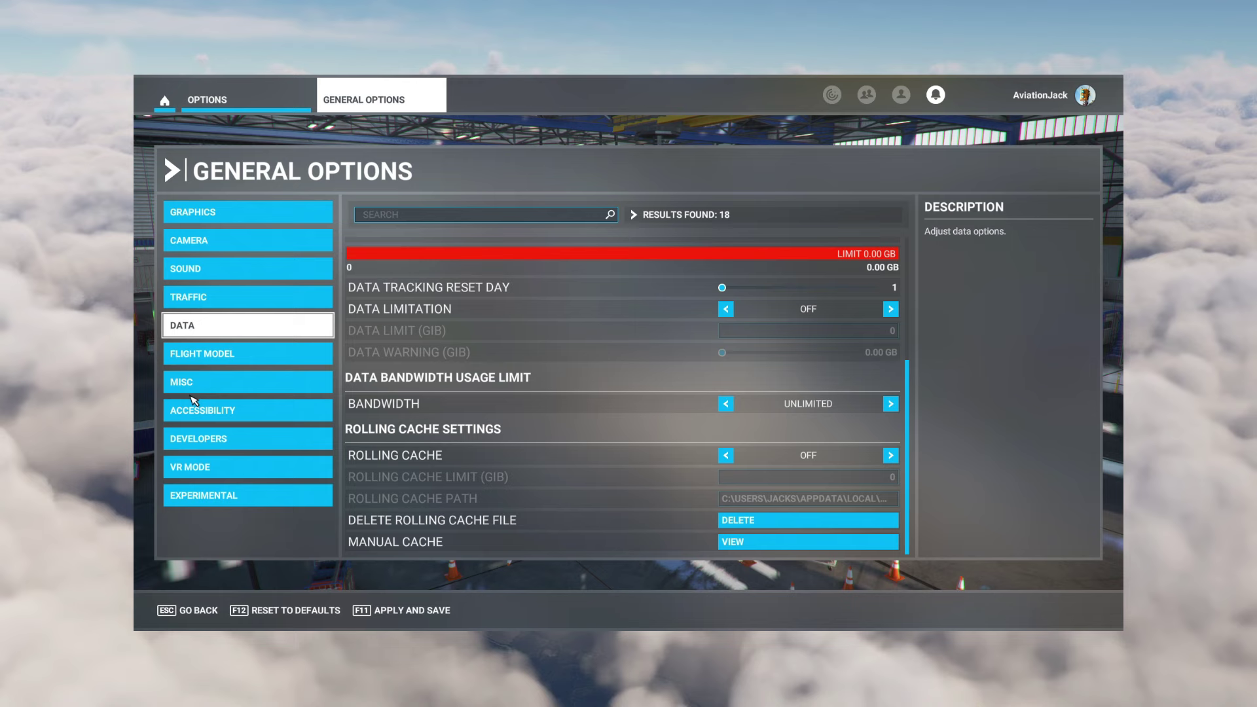
pyautogui.press('Down')
pyautogui.press('Down')
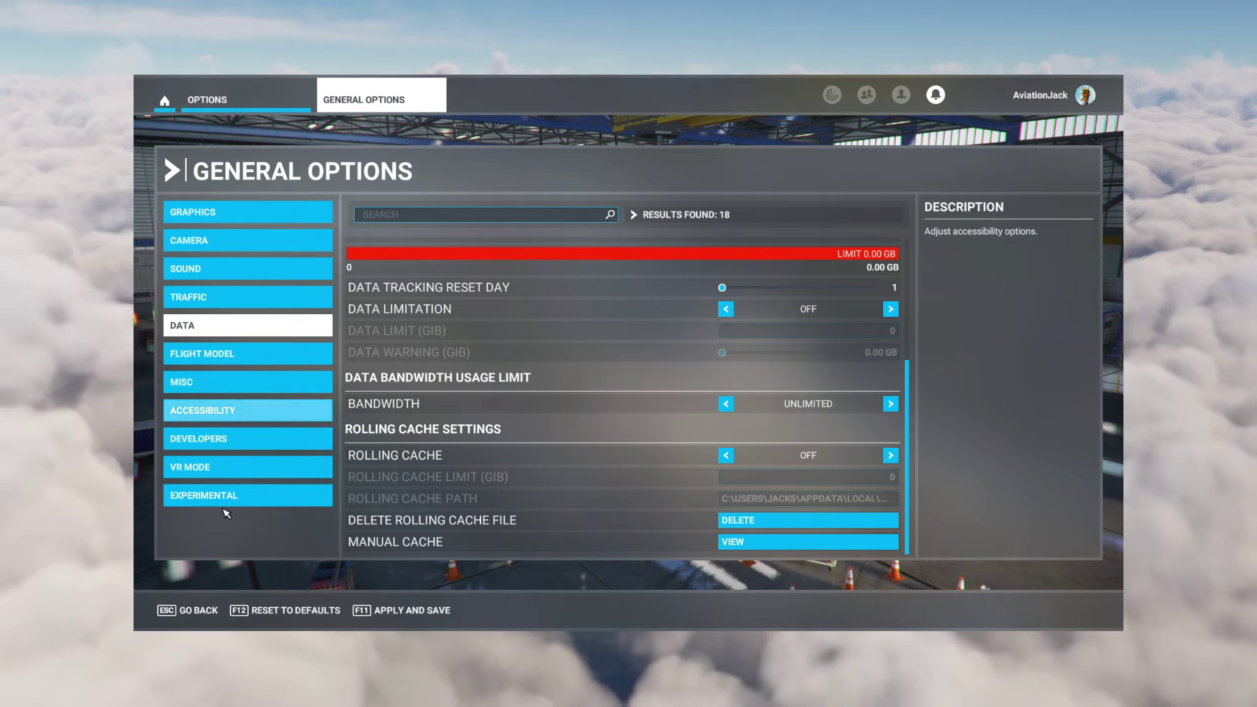
pyautogui.press('Up')
pyautogui.press('Return')
pyautogui.press('Down')
pyautogui.press('Down')
pyautogui.press('Down')
pyautogui.press('Down')
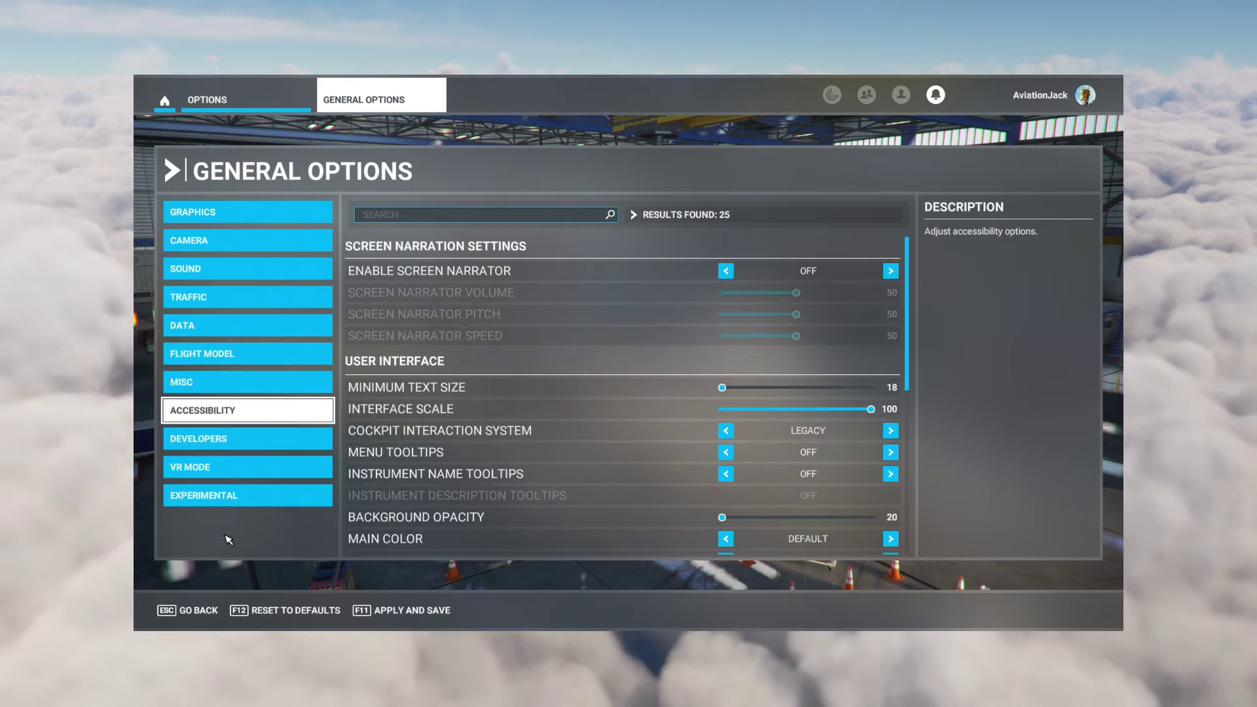
# Apply and save the changed general options and return to the welcome screen.
pyautogui.press('F11')
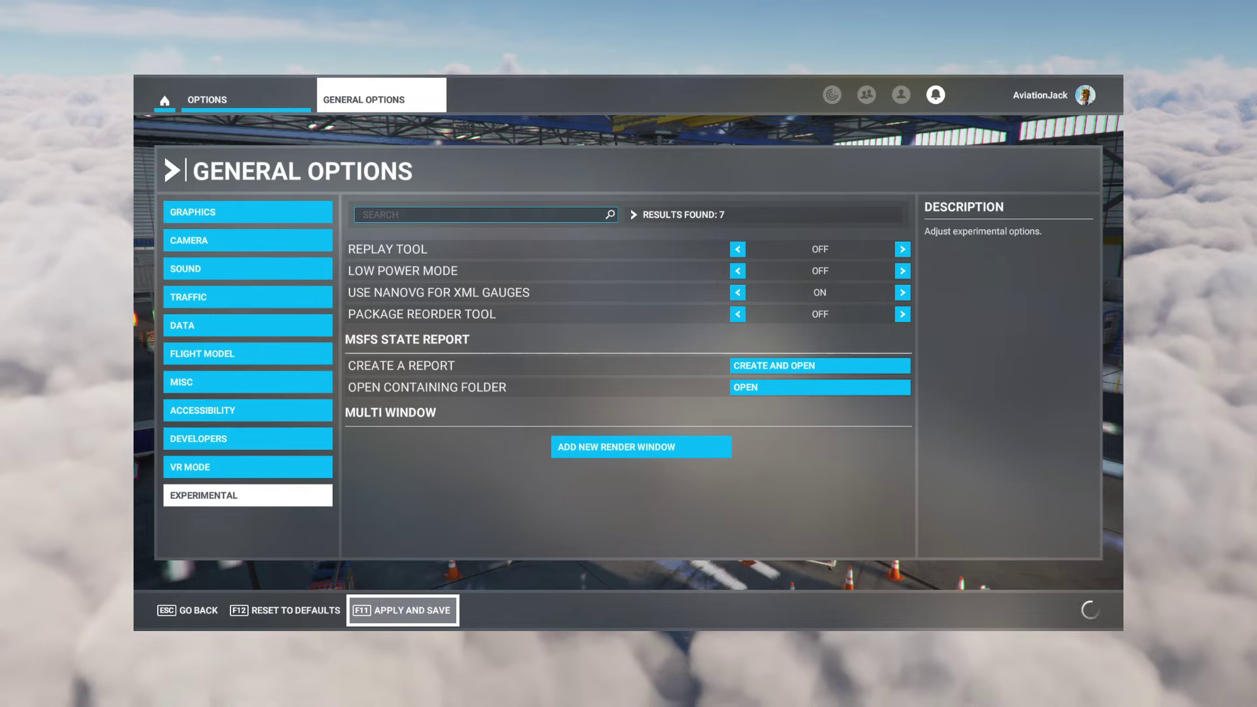
pyautogui.press('Escape')
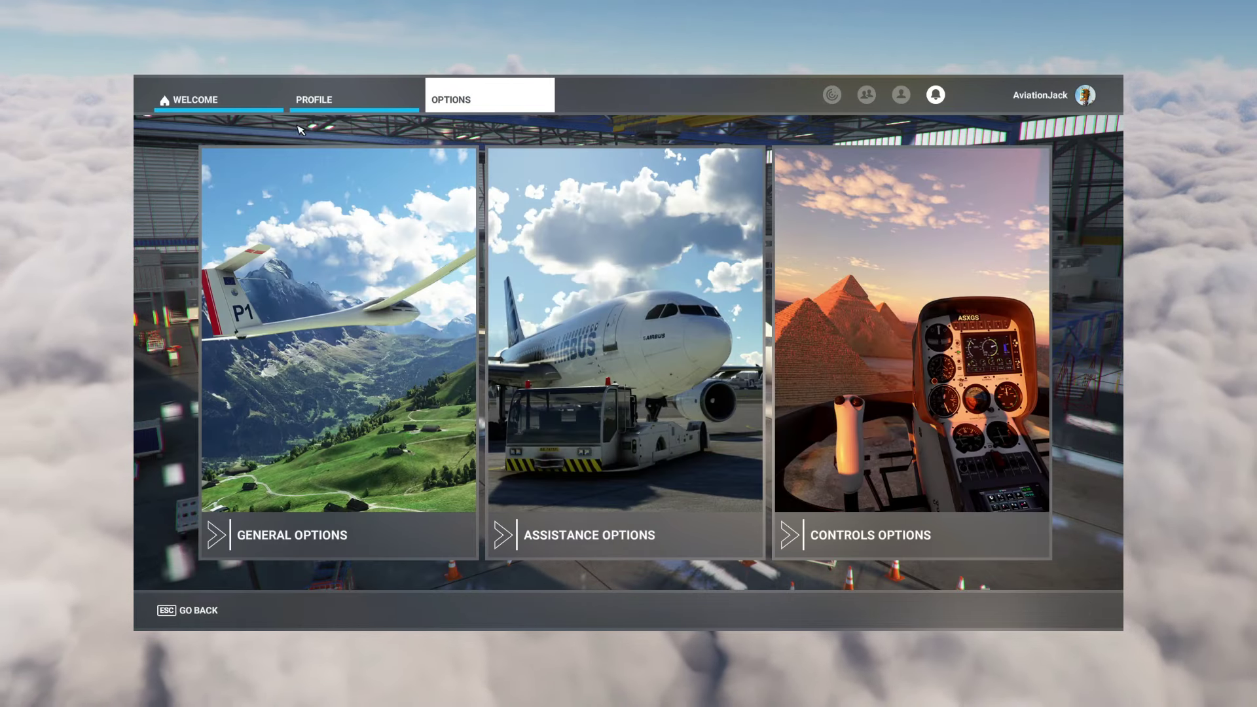
pyautogui.press('Escape')
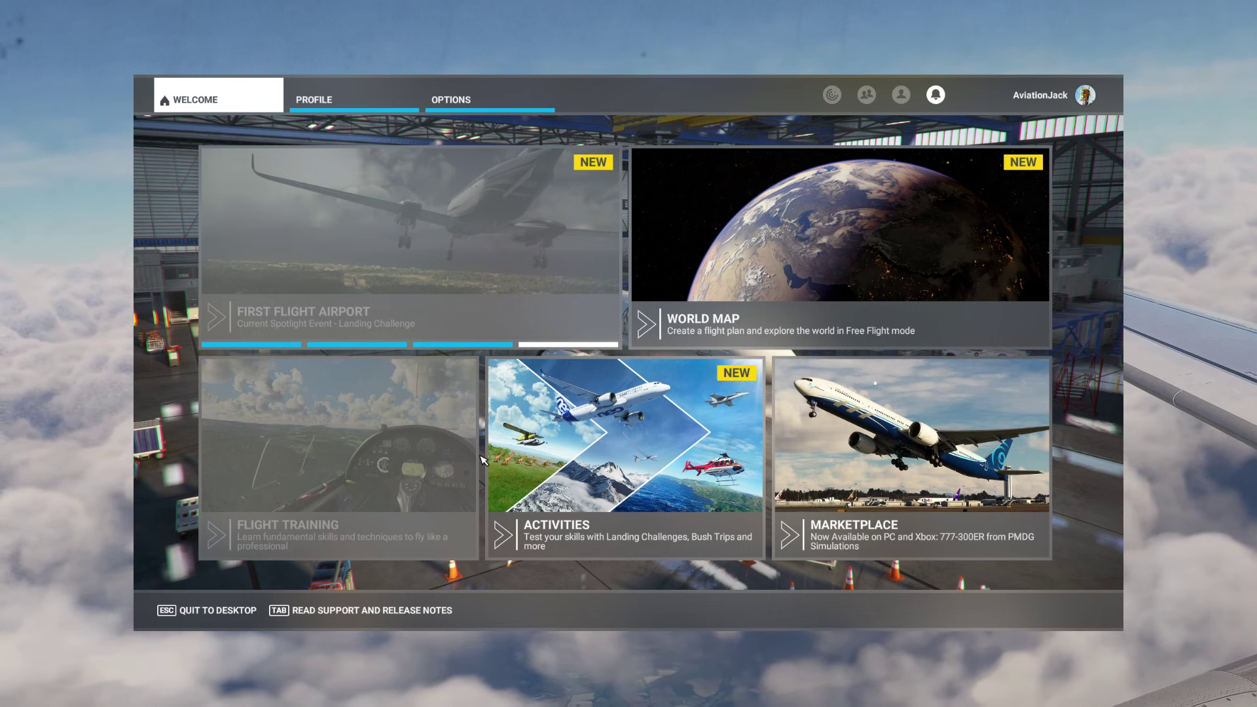
# View the World Map flight planning screen and return to the welcome screen.
pyautogui.click(1015, 329)
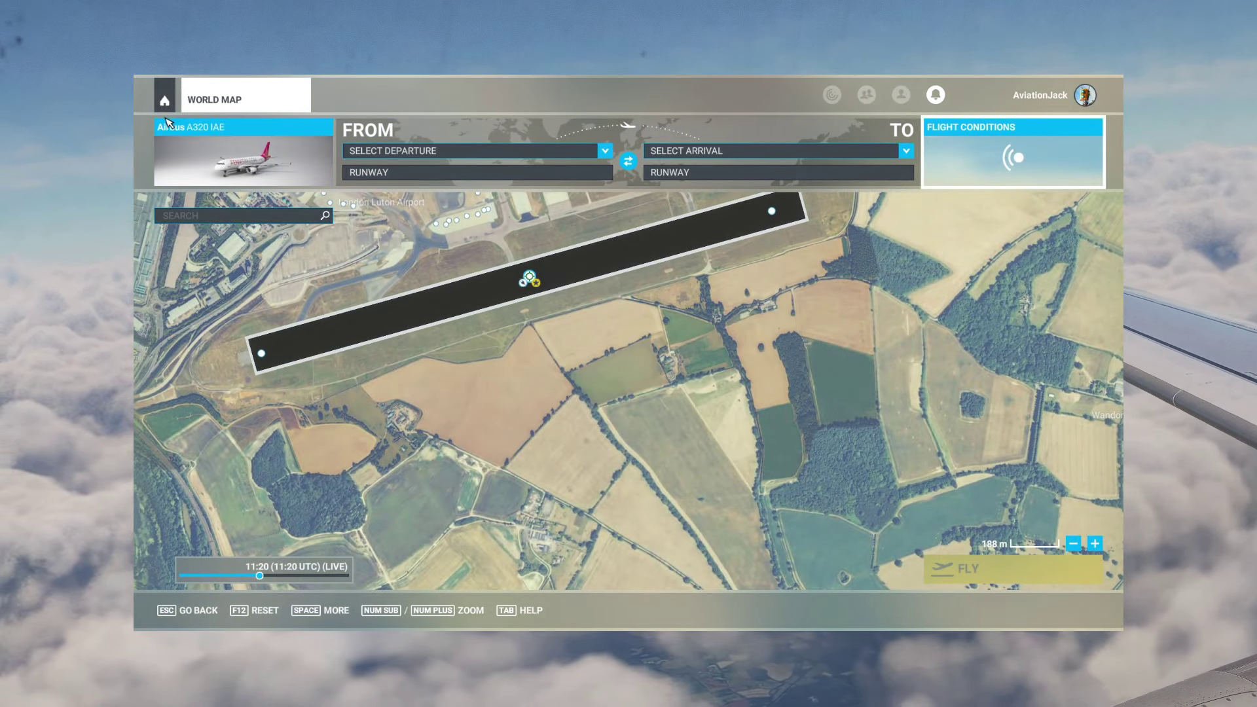
pyautogui.press('Escape')
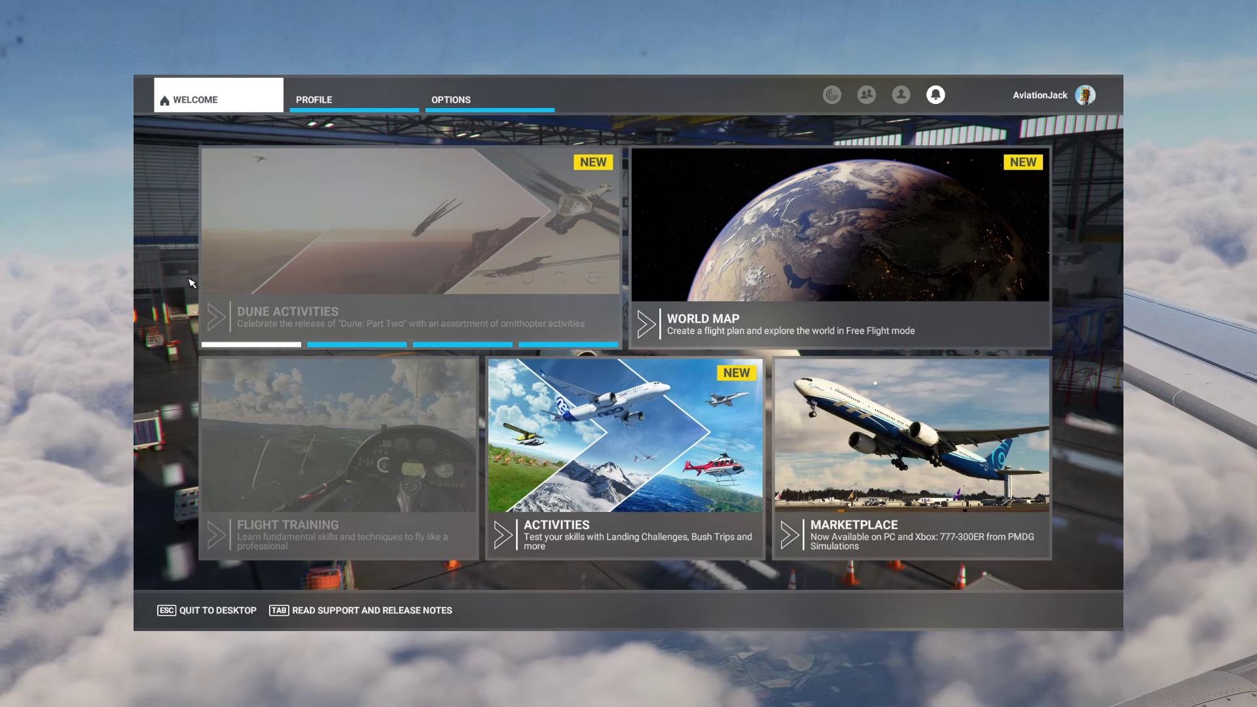